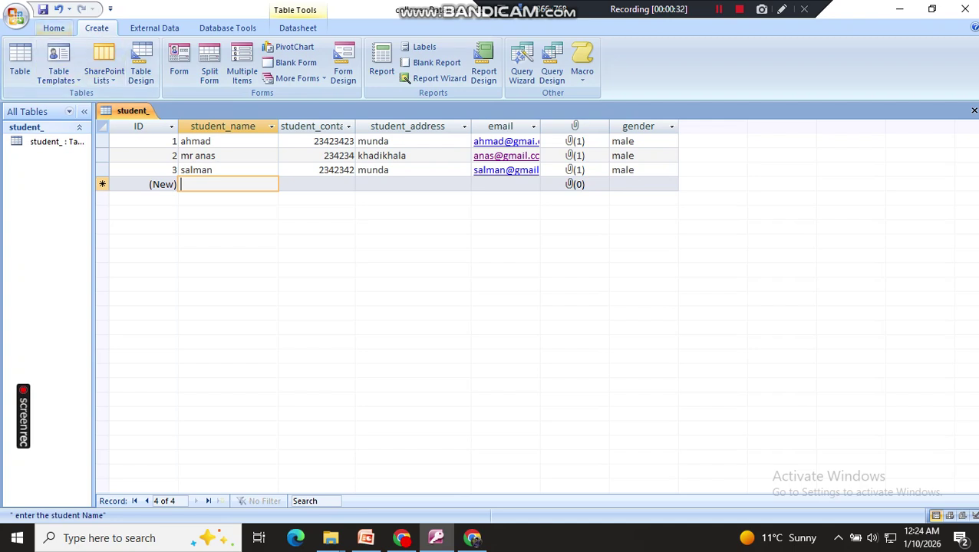
- Create a new blank table in the database and widen its empty Add New Field column
{"action": "left_click", "coordinate": [54, 28]}
{"action": "left_click", "coordinate": [96, 28]}
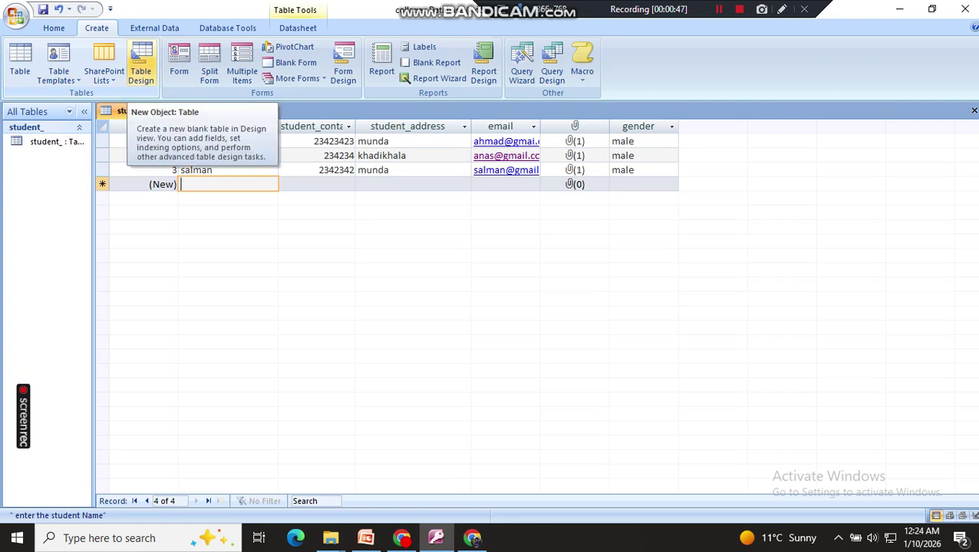
{"action": "left_click", "coordinate": [20, 63]}
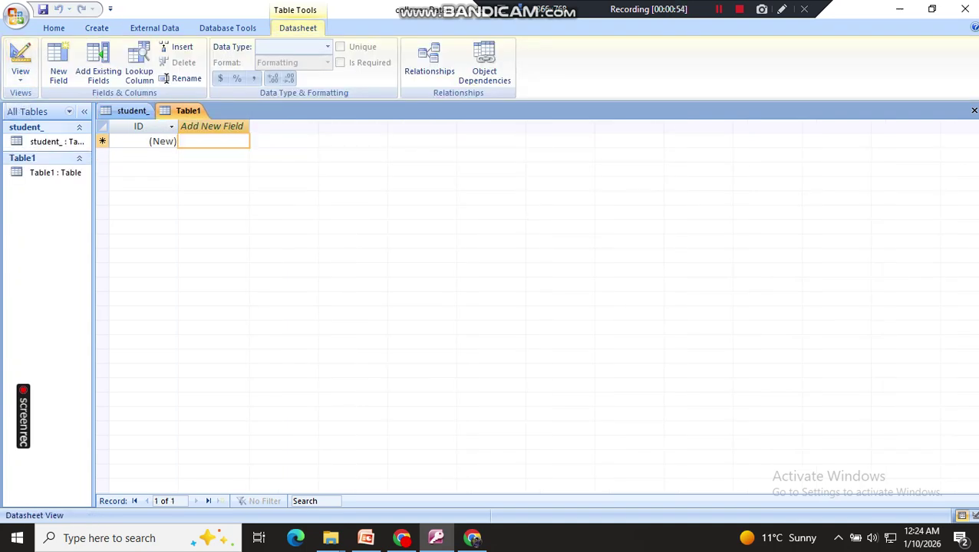
{"action": "left_click_drag", "start_coordinate": [249, 126], "coordinate": [288, 127]}
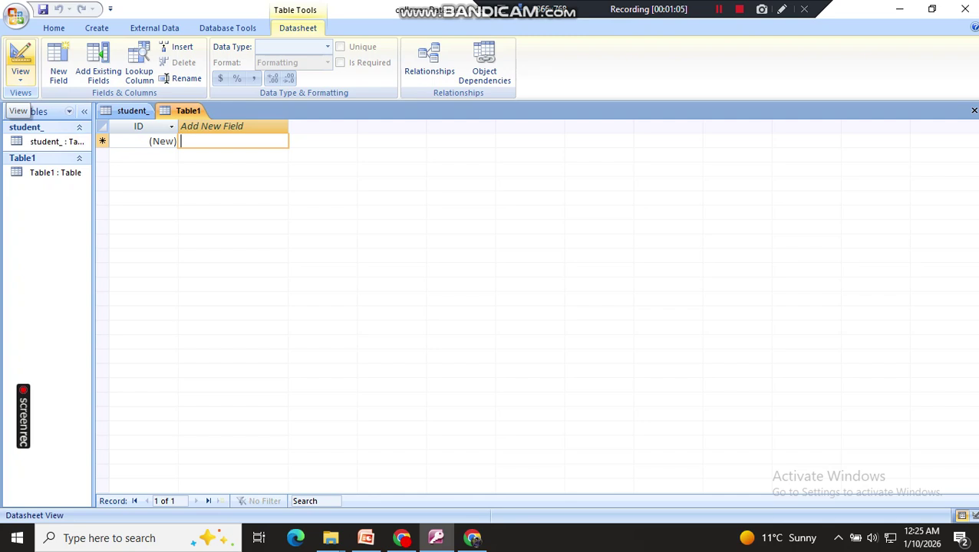
- Switch the new table to Design View, saving it under the name teacher
{"action": "left_click", "coordinate": [20, 76]}
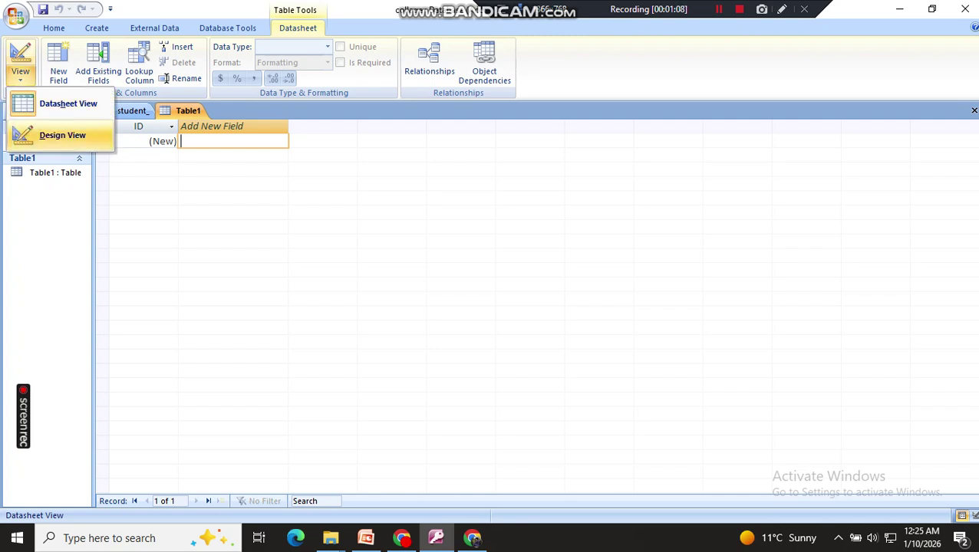
{"action": "left_click", "coordinate": [54, 136]}
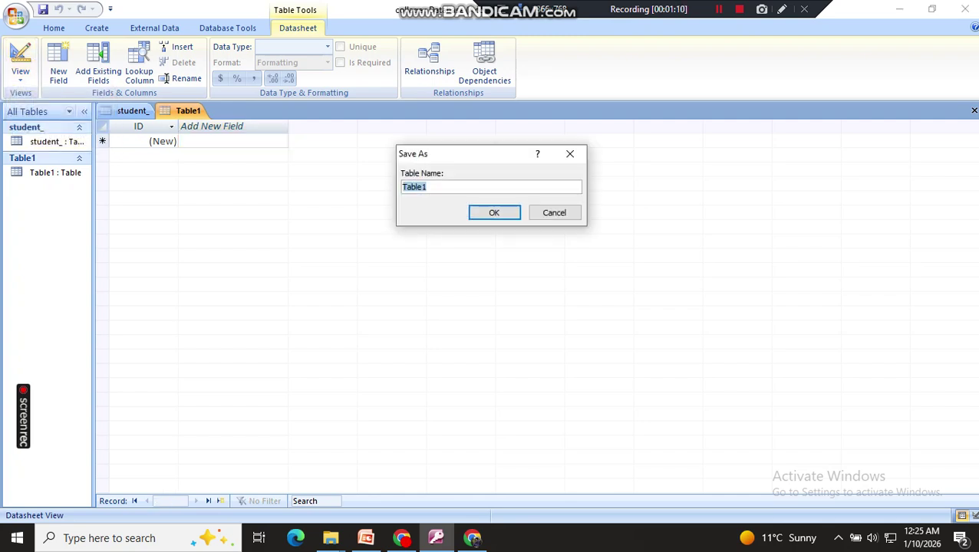
{"action": "type", "text": "teacher"}
{"action": "key", "text": "Return"}
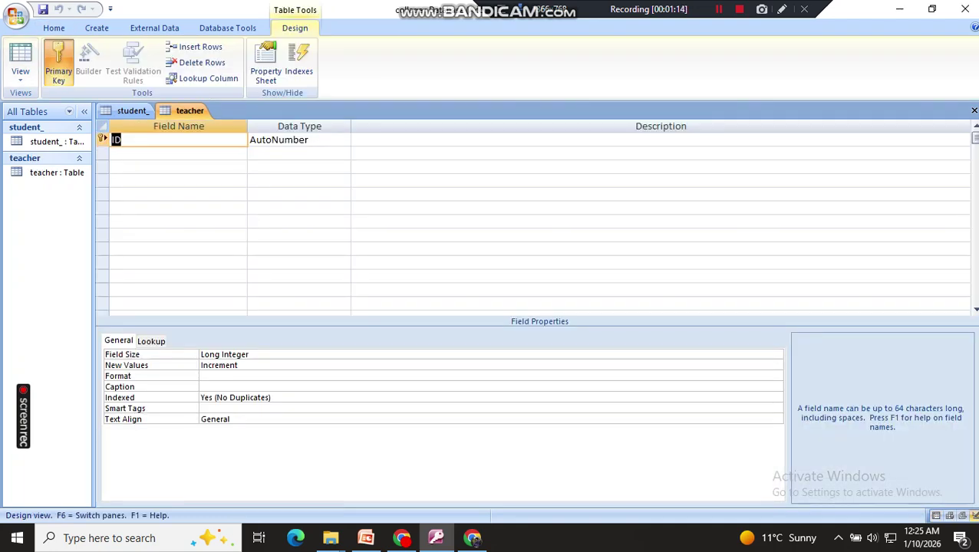
- Set the data type of the teacher table's ID field to Number
{"action": "left_click", "coordinate": [125, 139]}
{"action": "left_click", "coordinate": [310, 139]}
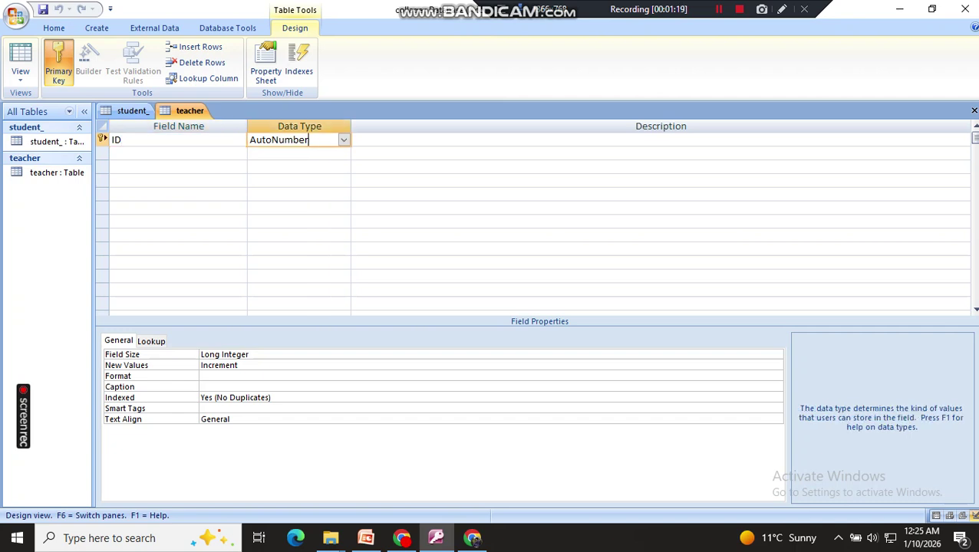
{"action": "left_click", "coordinate": [122, 140]}
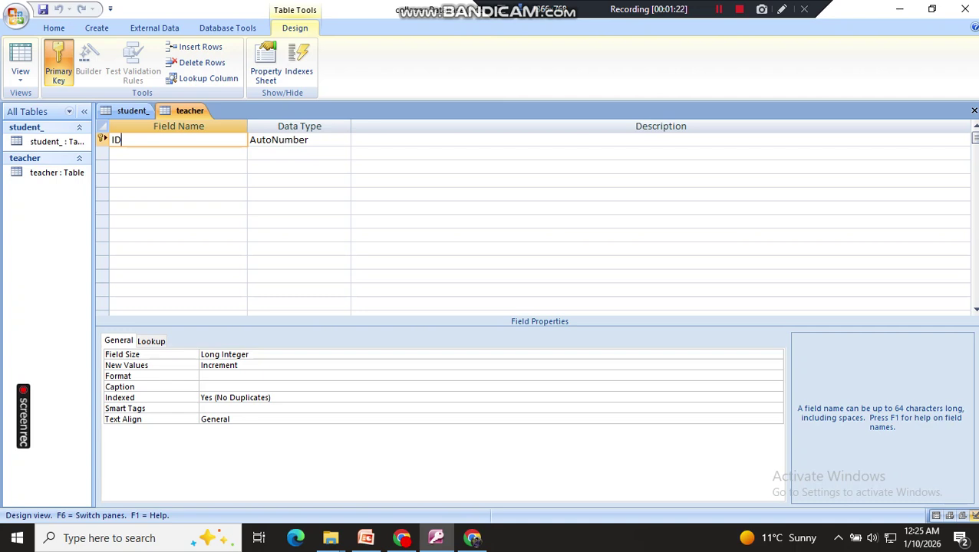
{"action": "left_click", "coordinate": [299, 139]}
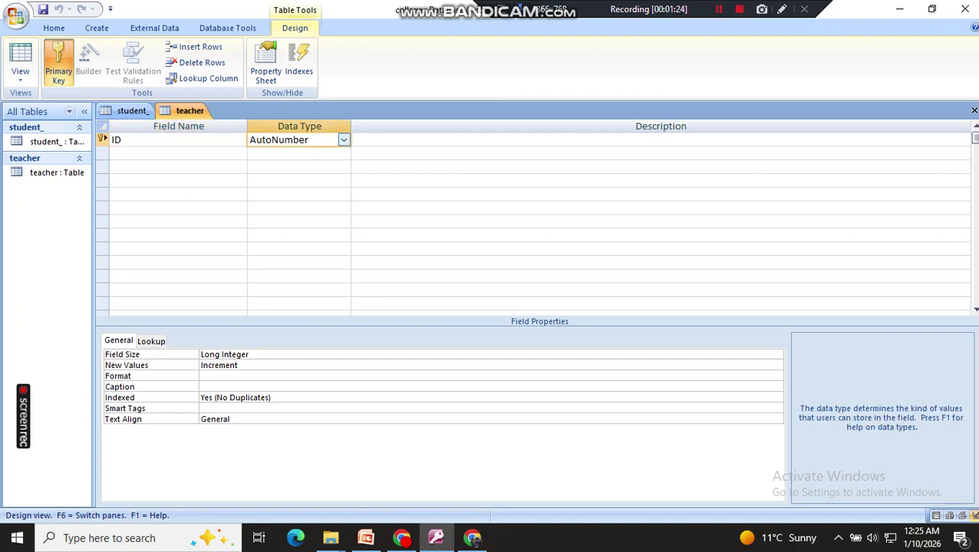
{"action": "key", "text": "alt+Down"}
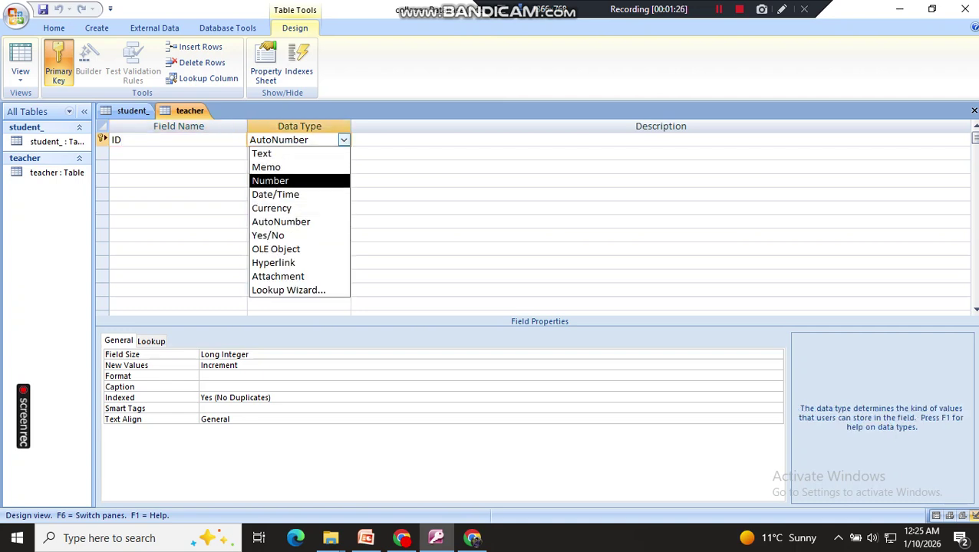
{"action": "left_click", "coordinate": [270, 180]}
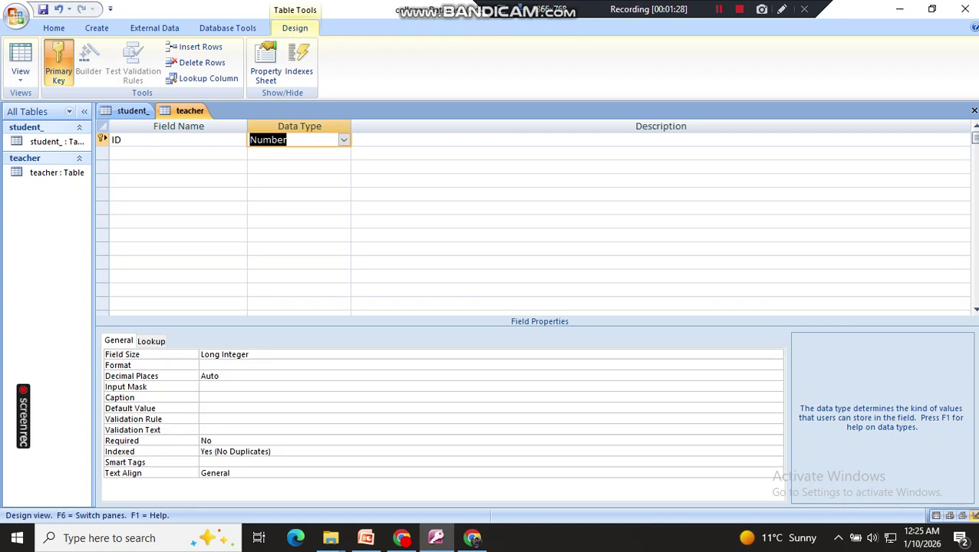
- Add a field called name with the Text data type below the ID field
{"action": "left_click", "coordinate": [178, 153]}
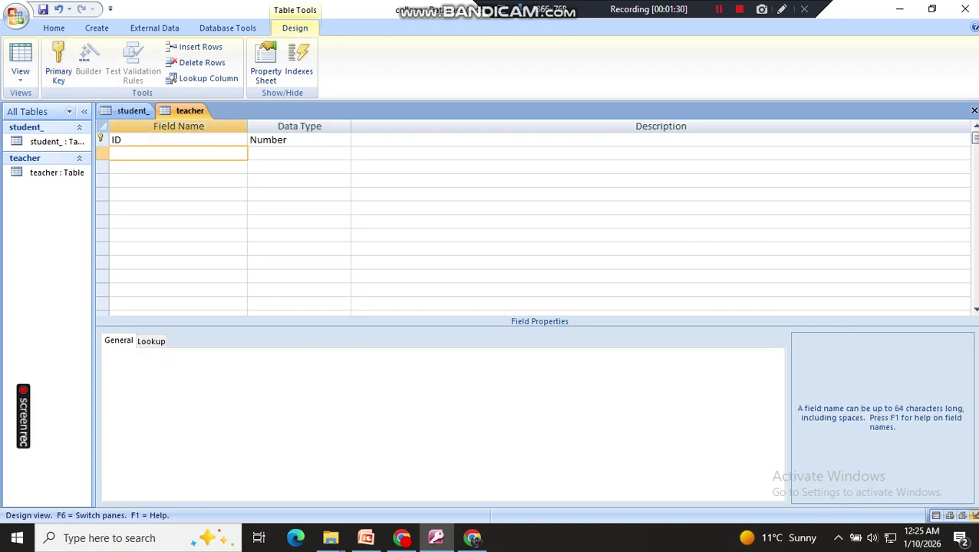
{"action": "type", "text": "name"}
{"action": "key", "text": "Tab"}
{"action": "key", "text": "Return"}
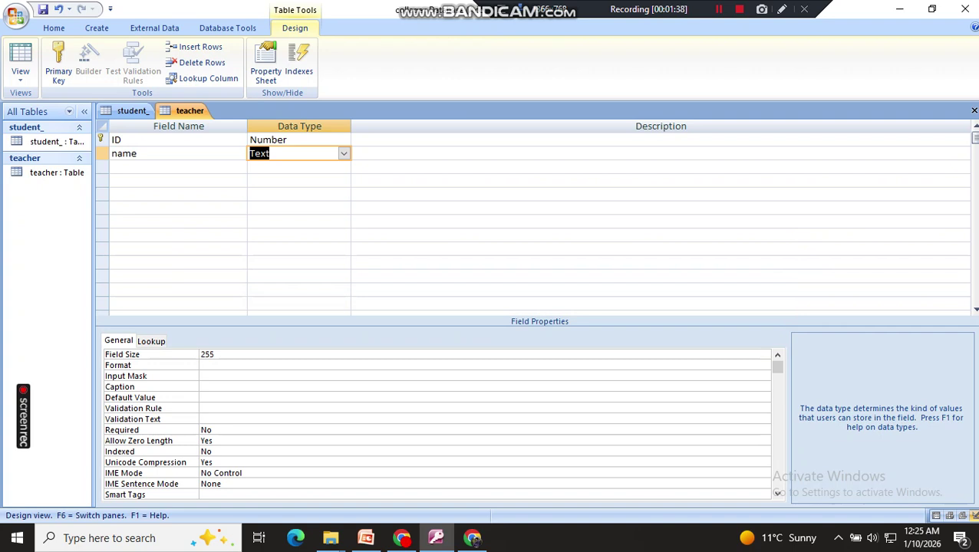
{"action": "left_click", "coordinate": [154, 153]}
{"action": "left_click", "coordinate": [286, 153]}
- Add a field called contact with the Number data type below the name field
{"action": "left_click", "coordinate": [154, 167]}
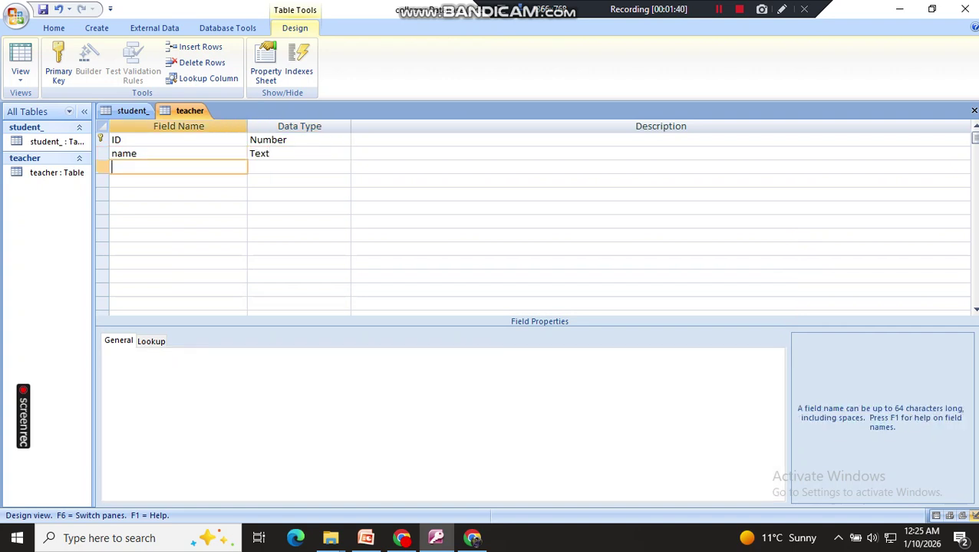
{"action": "type", "text": "contact"}
{"action": "key", "text": "Tab"}
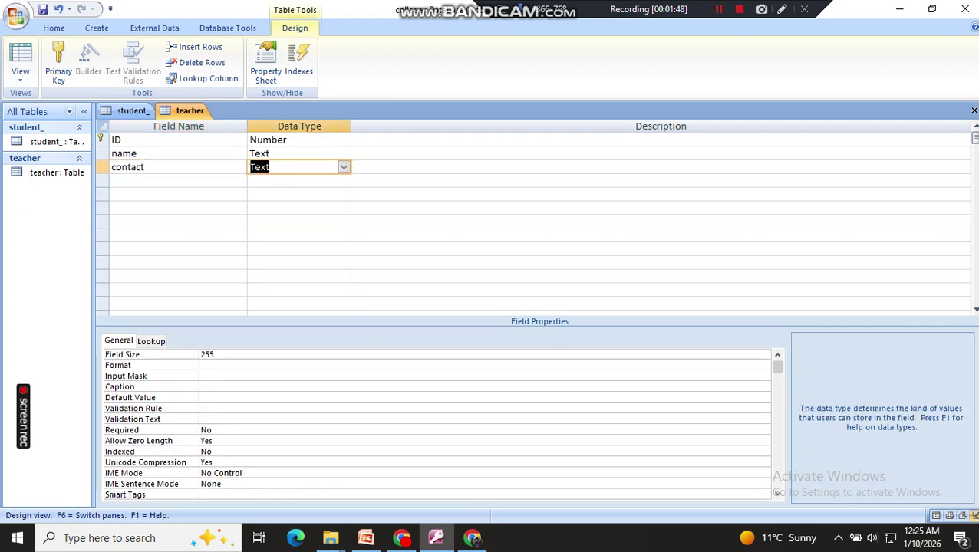
{"action": "type", "text": "number"}
{"action": "key", "text": "Return"}
{"action": "key", "text": "Return"}
- Add a field called email with the Hyperlink data type below the contact field
{"action": "type", "text": "email"}
{"action": "key", "text": "Return"}
{"action": "type", "text": "hyperlink"}
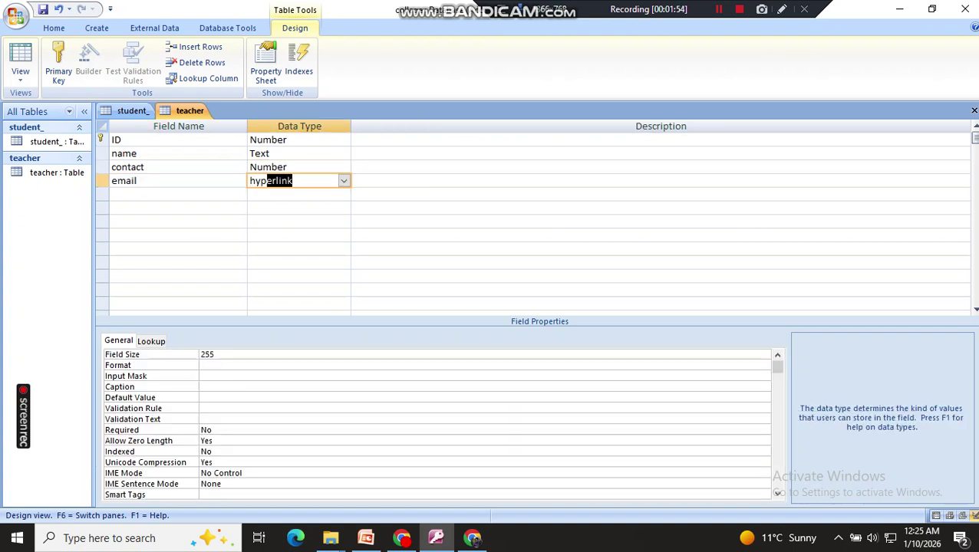
{"action": "key", "text": "Return"}
{"action": "key", "text": "Return"}
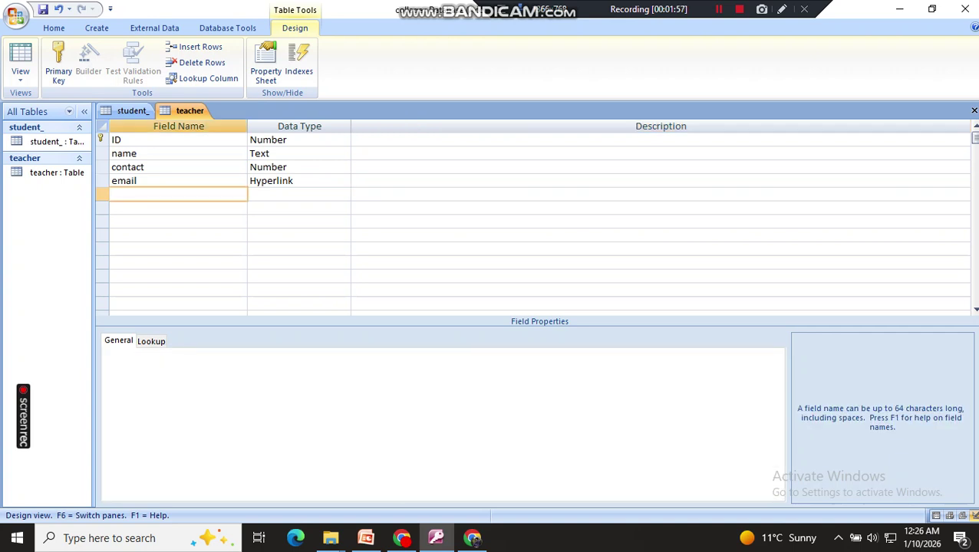
{"action": "type", "text": "address"}
{"action": "key", "text": "BackSpace"}
{"action": "key", "text": "BackSpace"}
{"action": "key", "text": "BackSpace"}
{"action": "key", "text": "BackSpace"}
{"action": "key", "text": "BackSpace"}
{"action": "key", "text": "BackSpace"}
{"action": "key", "text": "BackSpace"}
- Add a field called image with the Attachment data type below the email field
{"action": "type", "text": "image"}
{"action": "key", "text": "Tab"}
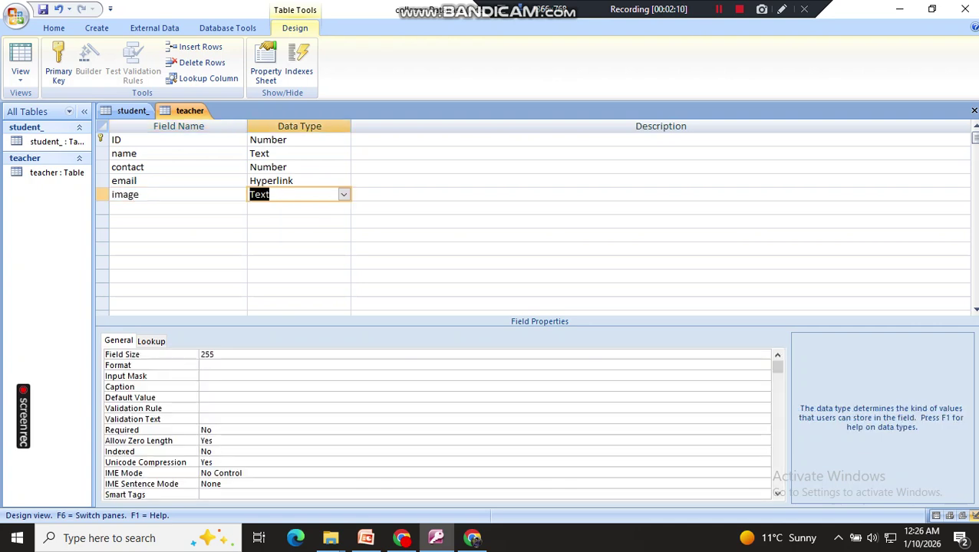
{"action": "key", "text": "BackSpace"}
{"action": "type", "text": "att"}
{"action": "key", "text": "Tab"}
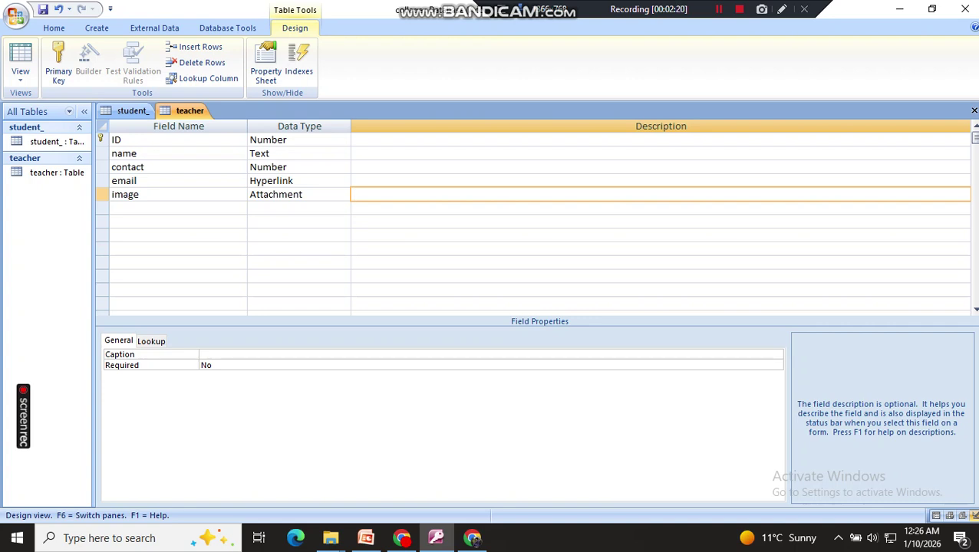
{"action": "key", "text": "Tab"}
- Add a field called course with the Text data type below the image field
{"action": "type", "text": "course"}
{"action": "key", "text": "Tab"}
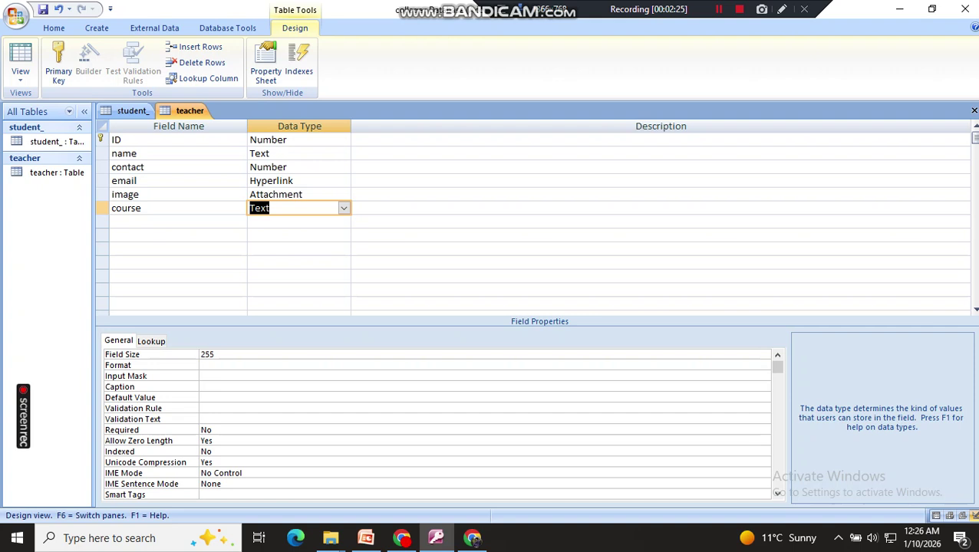
{"action": "key", "text": "Tab"}
{"action": "key", "text": "Tab"}
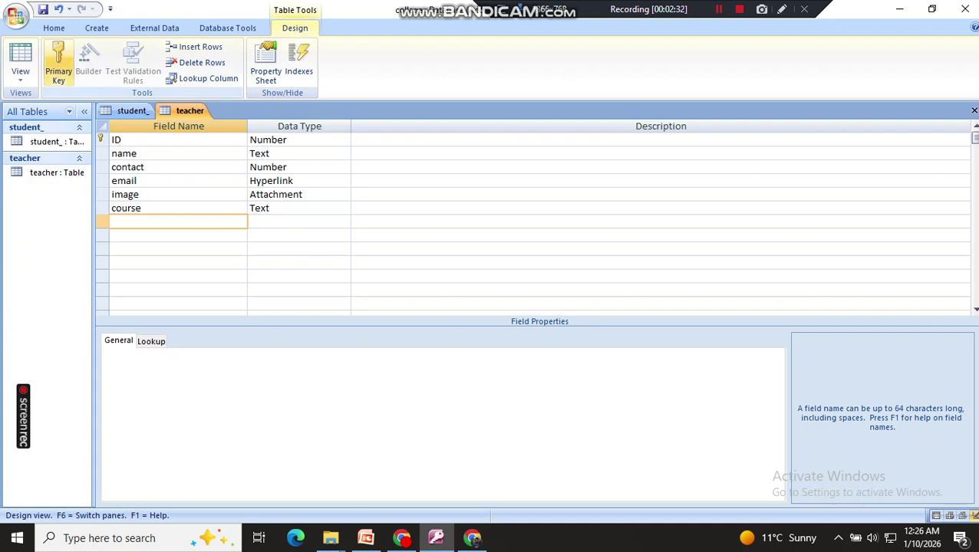
- Save the teacher table's design and open the table in Datasheet View
{"action": "left_click", "coordinate": [21, 60]}
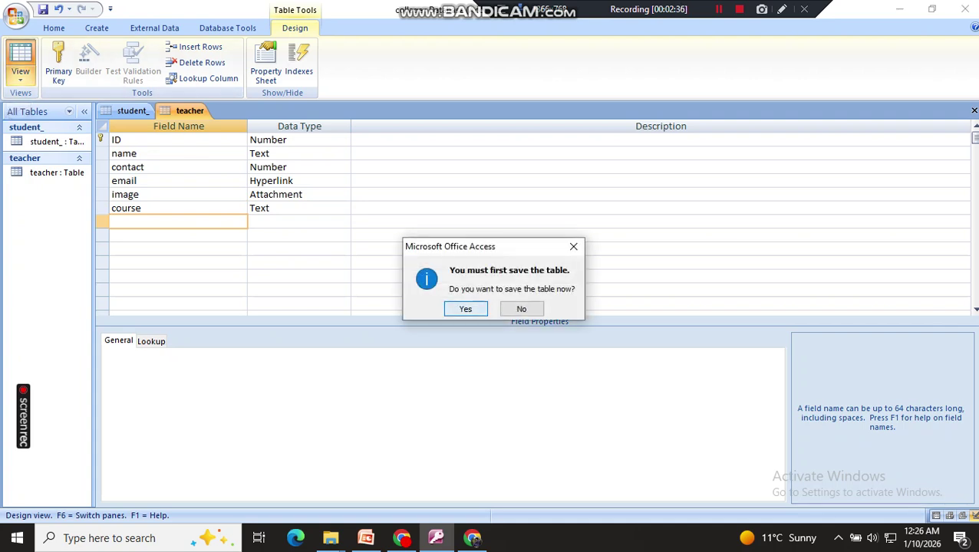
{"action": "key", "text": "Return"}
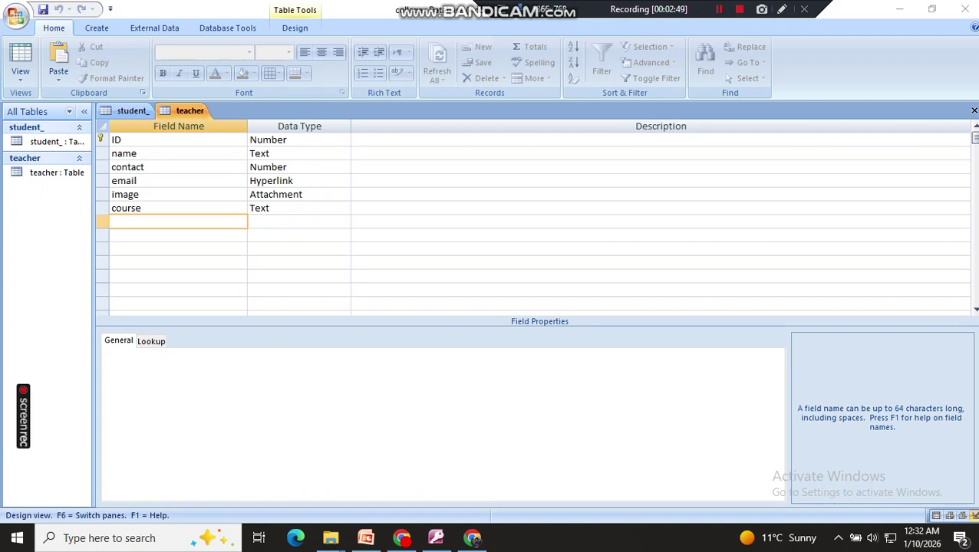
{"action": "double_click", "coordinate": [56, 173]}
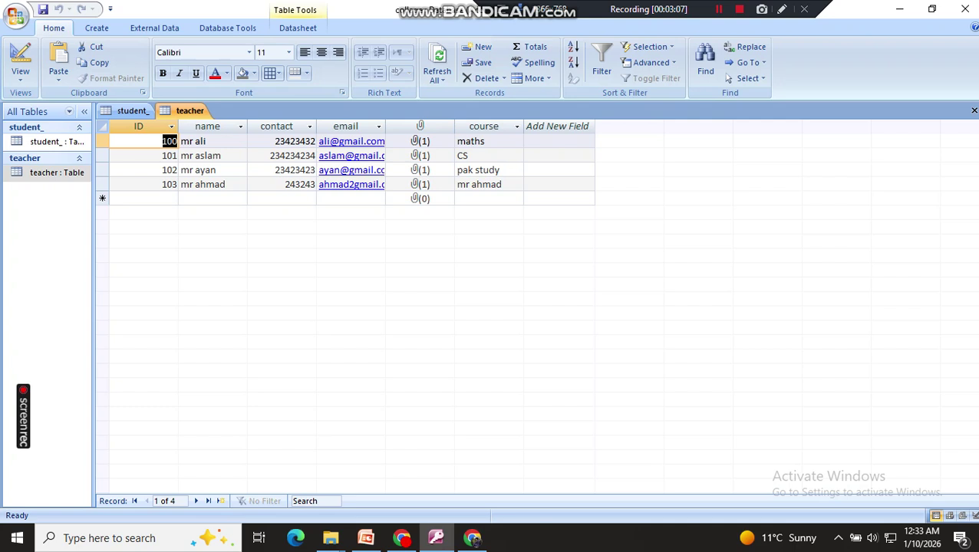
- Replace the course value of the teacher record with ID 103 with physics
{"action": "double_click", "coordinate": [492, 184]}
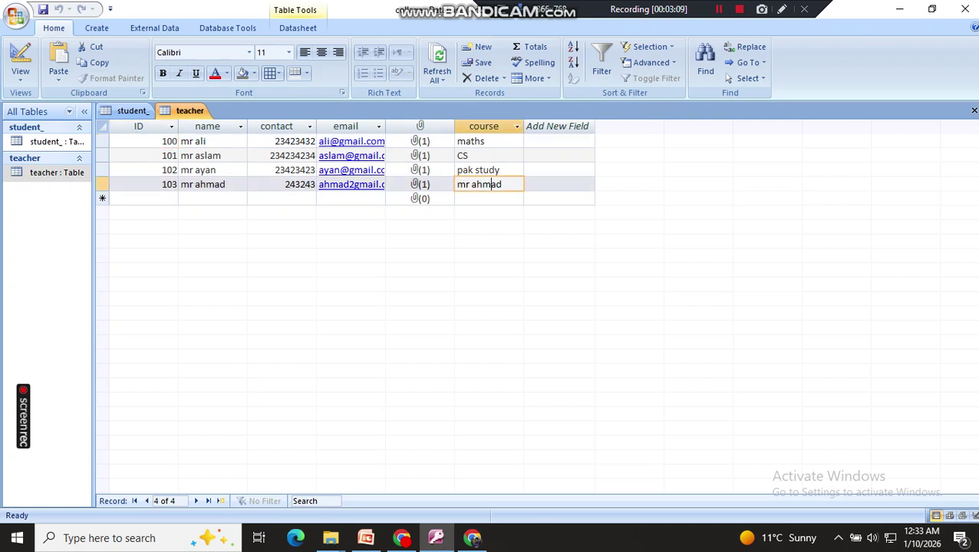
{"action": "key", "text": "BackSpace"}
{"action": "key", "text": "BackSpace"}
{"action": "key", "text": "BackSpace"}
{"action": "key", "text": "BackSpace"}
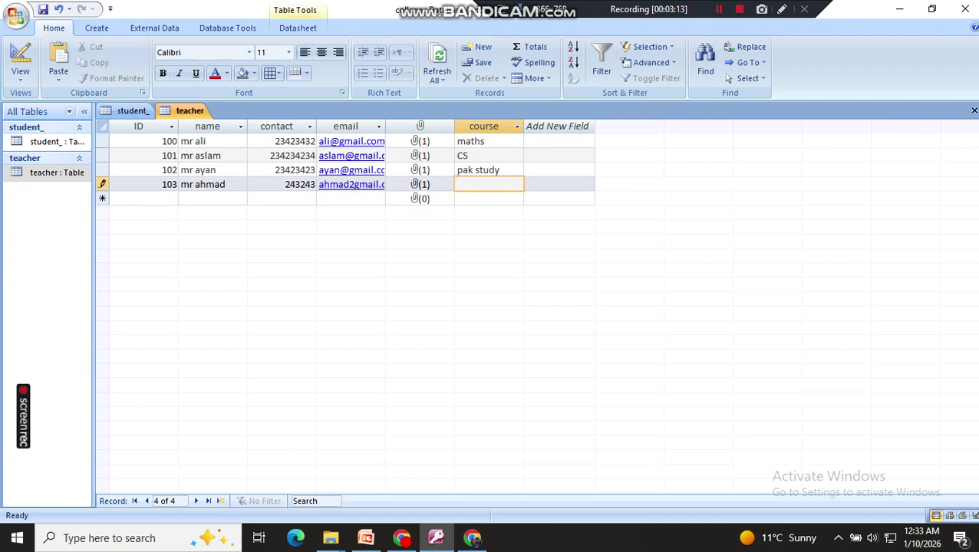
{"action": "type", "text": "physics"}
{"action": "left_click", "coordinate": [782, 10]}
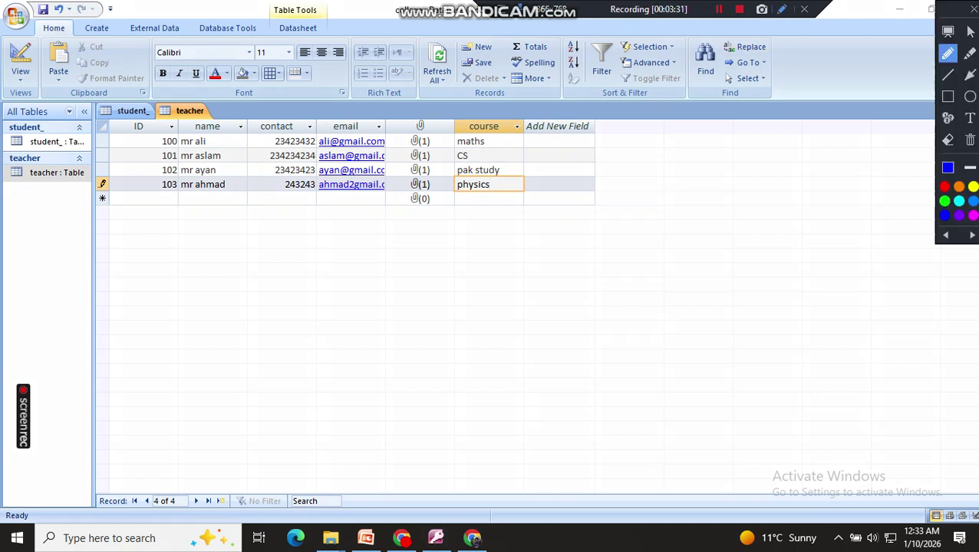
{"action": "mouse_move", "coordinate": [274, 315]}
{"action": "left_mouse_down"}
{"action": "mouse_move", "coordinate": [273, 338]}
{"action": "mouse_move", "coordinate": [385, 299]}
{"action": "mouse_move", "coordinate": [342, 396]}
{"action": "mouse_move", "coordinate": [247, 355]}
{"action": "mouse_move", "coordinate": [265, 308]}
{"action": "mouse_move", "coordinate": [324, 312]}
{"action": "left_mouse_up"}
{"action": "left_click_drag", "start_coordinate": [620, 292], "coordinate": [651, 401]}
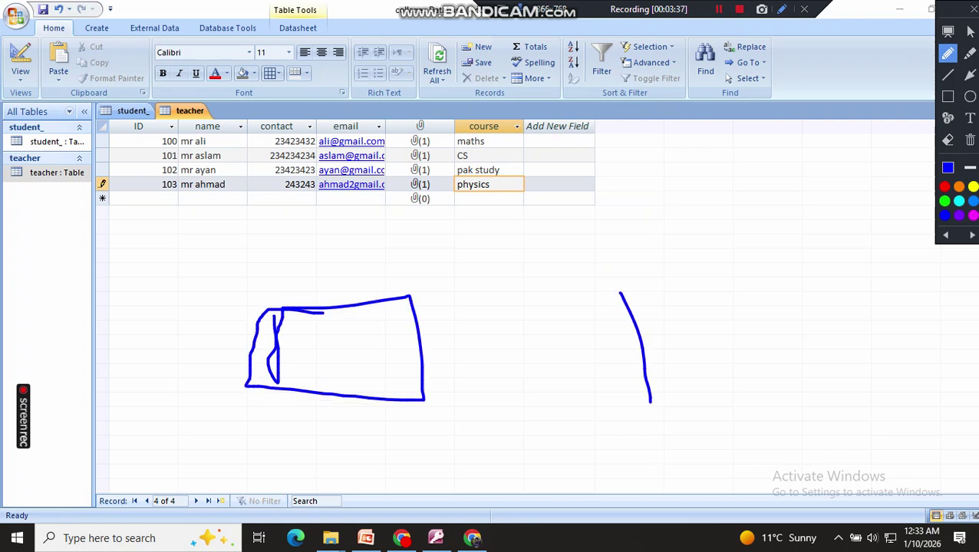
{"action": "mouse_move", "coordinate": [620, 291]}
{"action": "left_mouse_down"}
{"action": "mouse_move", "coordinate": [692, 283]}
{"action": "mouse_move", "coordinate": [752, 380]}
{"action": "mouse_move", "coordinate": [649, 388]}
{"action": "left_mouse_up"}
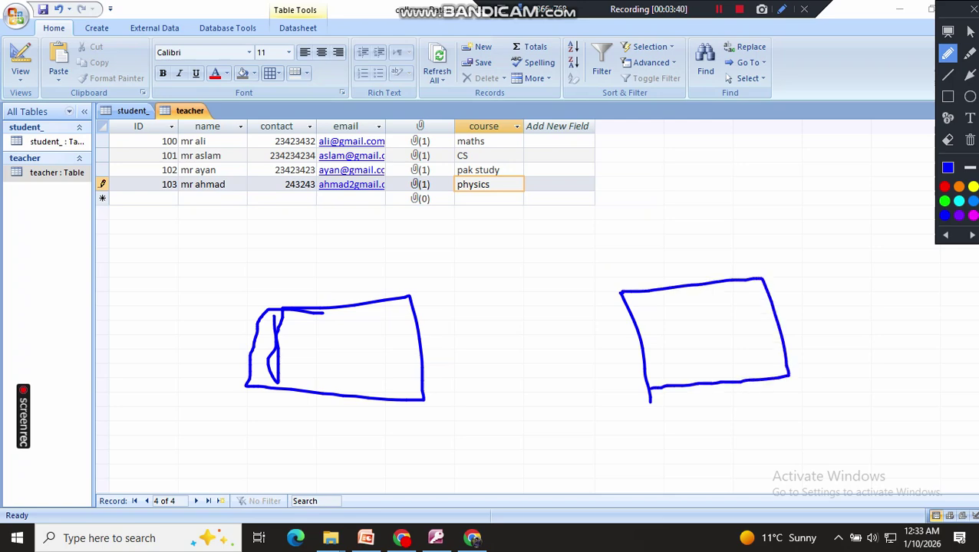
{"action": "mouse_move", "coordinate": [319, 266]}
{"action": "left_mouse_down"}
{"action": "mouse_move", "coordinate": [298, 284]}
{"action": "mouse_move", "coordinate": [328, 290]}
{"action": "mouse_move", "coordinate": [294, 297]}
{"action": "left_mouse_up"}
{"action": "left_click_drag", "start_coordinate": [680, 249], "coordinate": [691, 276]}
{"action": "left_click_drag", "start_coordinate": [652, 242], "coordinate": [700, 239]}
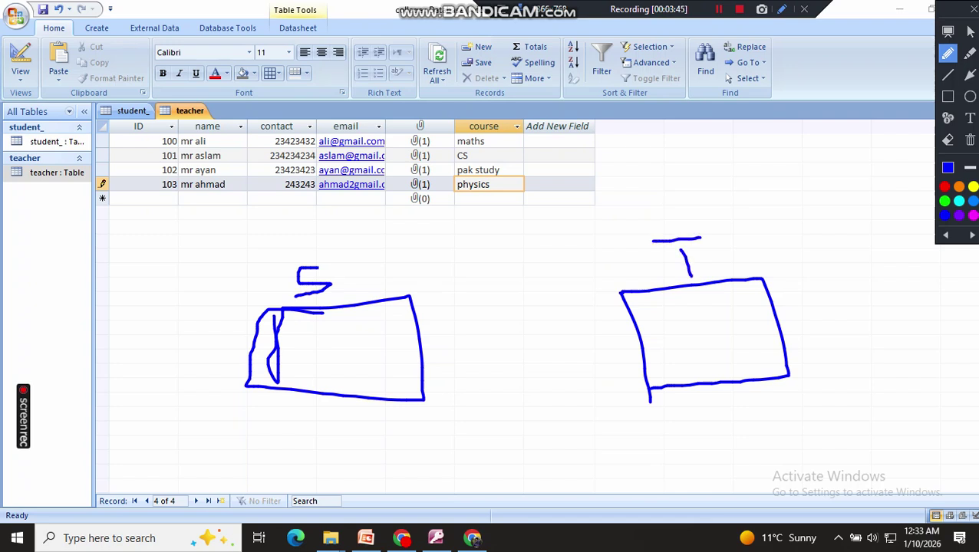
{"action": "mouse_move", "coordinate": [643, 319]}
{"action": "left_mouse_down"}
{"action": "mouse_move", "coordinate": [618, 298]}
{"action": "mouse_move", "coordinate": [393, 255]}
{"action": "mouse_move", "coordinate": [367, 277]}
{"action": "mouse_move", "coordinate": [366, 299]}
{"action": "left_mouse_up"}
{"action": "mouse_move", "coordinate": [568, 248]}
{"action": "left_mouse_down"}
{"action": "mouse_move", "coordinate": [356, 259]}
{"action": "mouse_move", "coordinate": [399, 268]}
{"action": "left_mouse_up"}
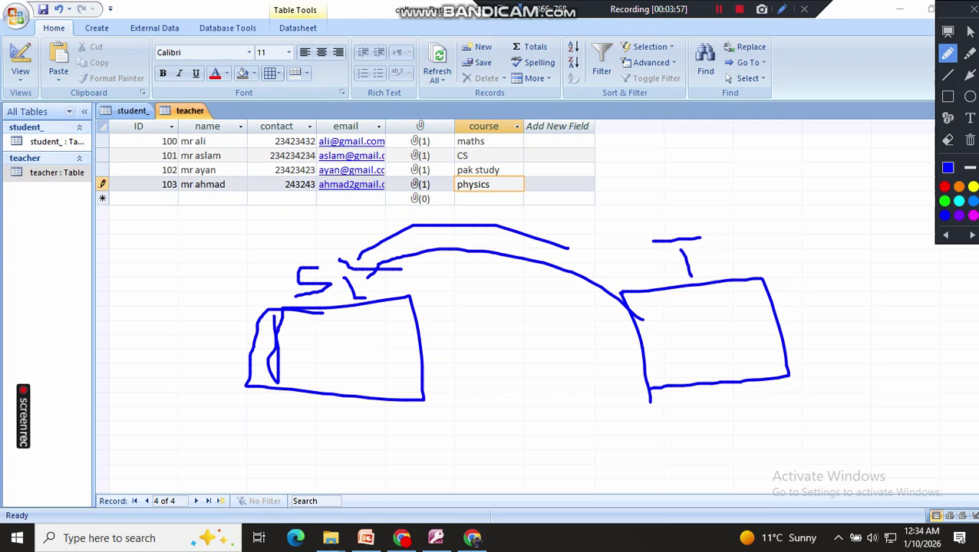
{"action": "mouse_move", "coordinate": [679, 268]}
{"action": "left_mouse_down"}
{"action": "mouse_move", "coordinate": [694, 279]}
{"action": "mouse_move", "coordinate": [804, 222]}
{"action": "left_mouse_up"}
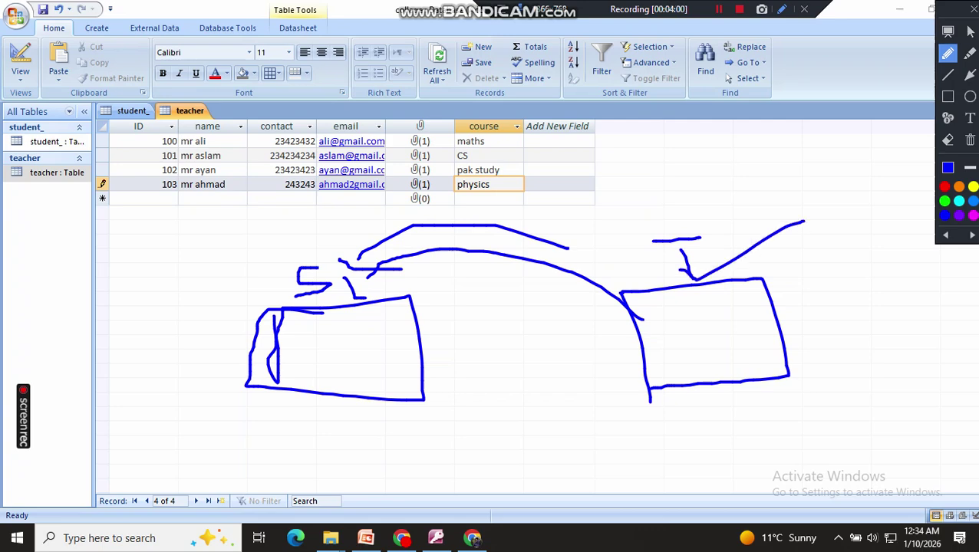
{"action": "mouse_move", "coordinate": [685, 183]}
{"action": "left_mouse_down"}
{"action": "mouse_move", "coordinate": [715, 223]}
{"action": "mouse_move", "coordinate": [682, 170]}
{"action": "mouse_move", "coordinate": [695, 174]}
{"action": "mouse_move", "coordinate": [703, 195]}
{"action": "left_mouse_up"}
{"action": "left_click_drag", "start_coordinate": [301, 422], "coordinate": [326, 464]}
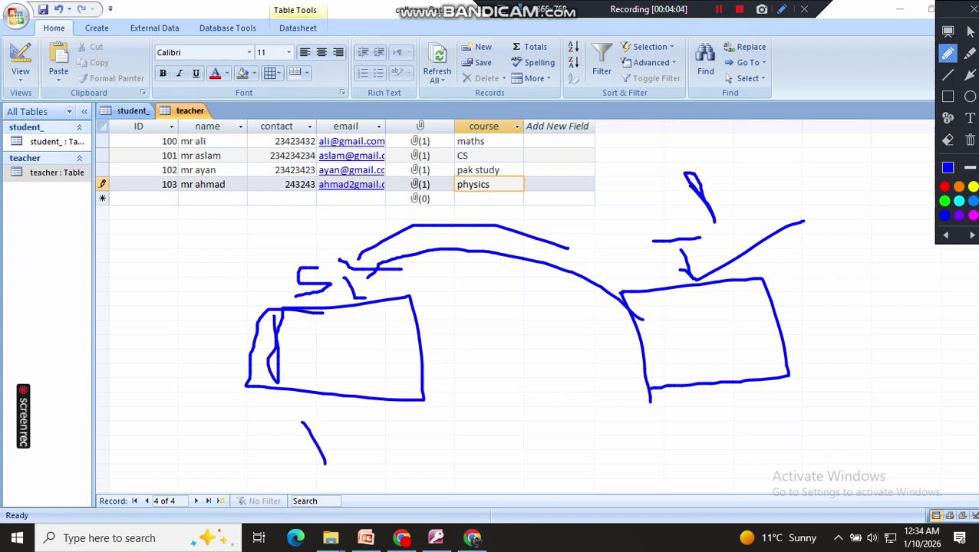
{"action": "mouse_move", "coordinate": [728, 205]}
{"action": "left_mouse_down"}
{"action": "mouse_move", "coordinate": [716, 201]}
{"action": "mouse_move", "coordinate": [387, 298]}
{"action": "mouse_move", "coordinate": [347, 415]}
{"action": "mouse_move", "coordinate": [322, 414]}
{"action": "mouse_move", "coordinate": [334, 411]}
{"action": "left_mouse_up"}
{"action": "left_click_drag", "start_coordinate": [304, 440], "coordinate": [346, 440]}
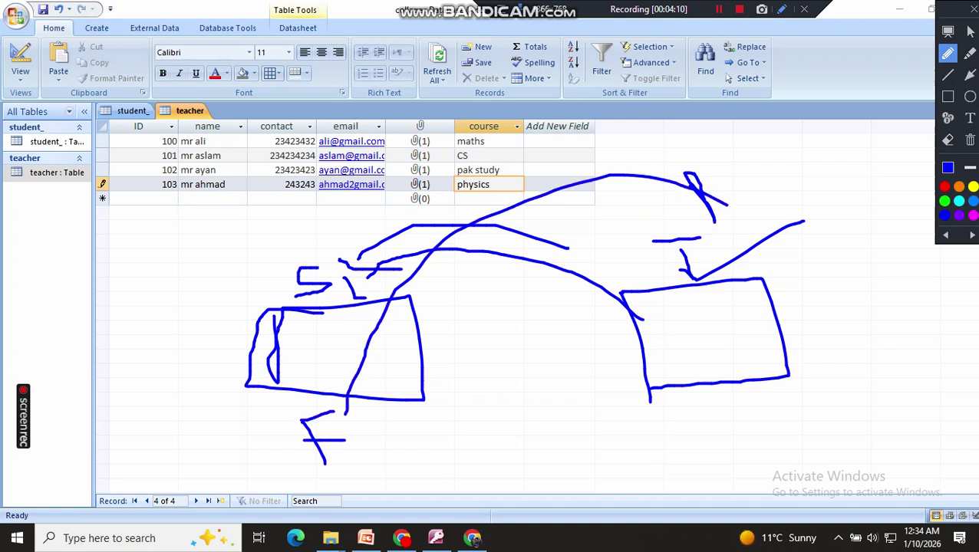
{"action": "mouse_move", "coordinate": [715, 194]}
{"action": "left_mouse_down"}
{"action": "mouse_move", "coordinate": [730, 235]}
{"action": "mouse_move", "coordinate": [857, 202]}
{"action": "left_mouse_up"}
{"action": "mouse_move", "coordinate": [205, 112]}
{"action": "left_mouse_down"}
{"action": "mouse_move", "coordinate": [298, 79]}
{"action": "mouse_move", "coordinate": [344, 74]}
{"action": "left_mouse_up"}
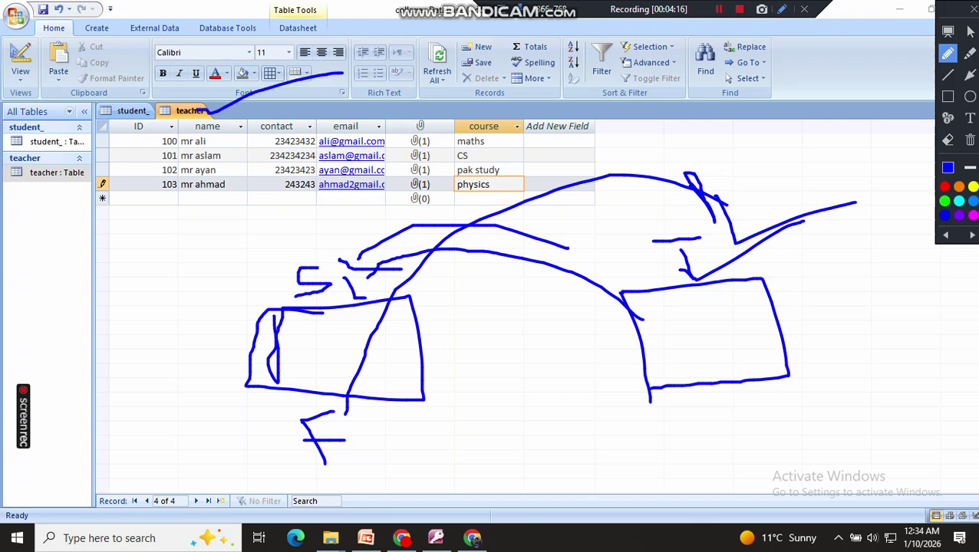
{"action": "left_click_drag", "start_coordinate": [132, 100], "coordinate": [255, 71]}
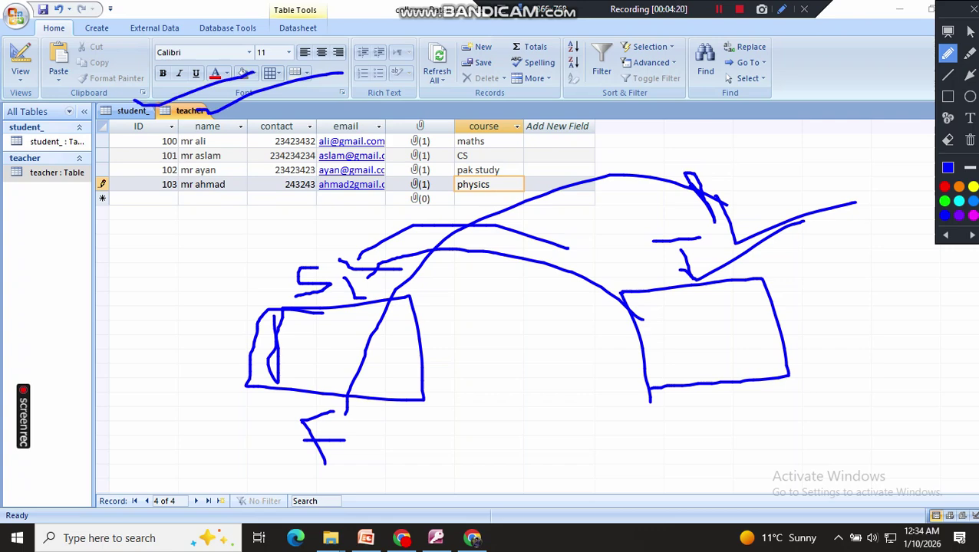
{"action": "mouse_move", "coordinate": [157, 131]}
{"action": "left_mouse_down"}
{"action": "mouse_move", "coordinate": [167, 144]}
{"action": "mouse_move", "coordinate": [232, 88]}
{"action": "left_mouse_up"}
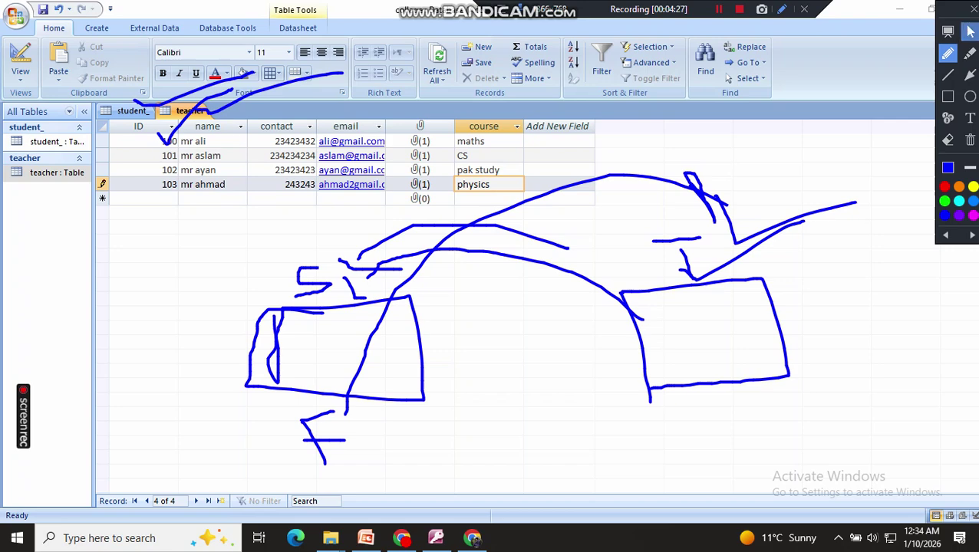
{"action": "left_click", "coordinate": [973, 9]}
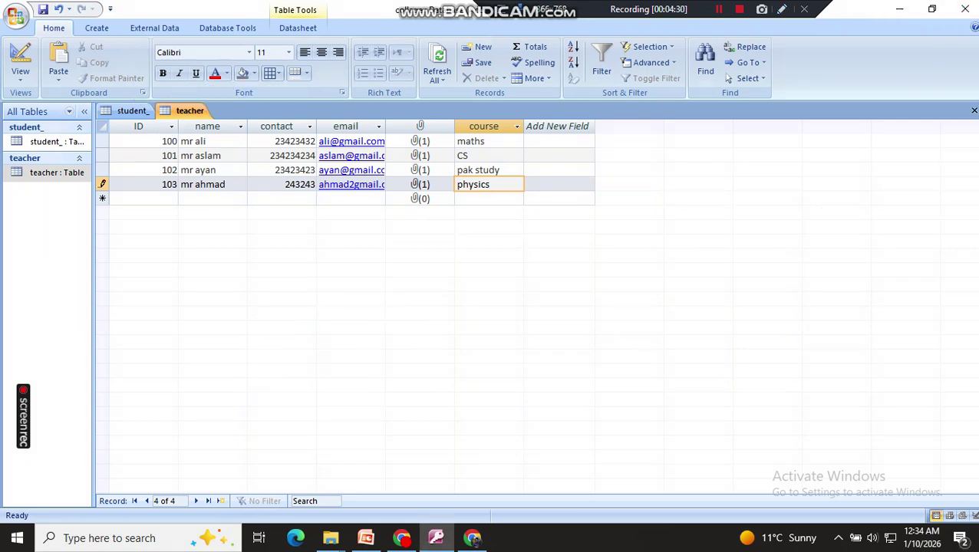
- Open the student table and switch it to Design View
{"action": "left_click", "coordinate": [56, 142]}
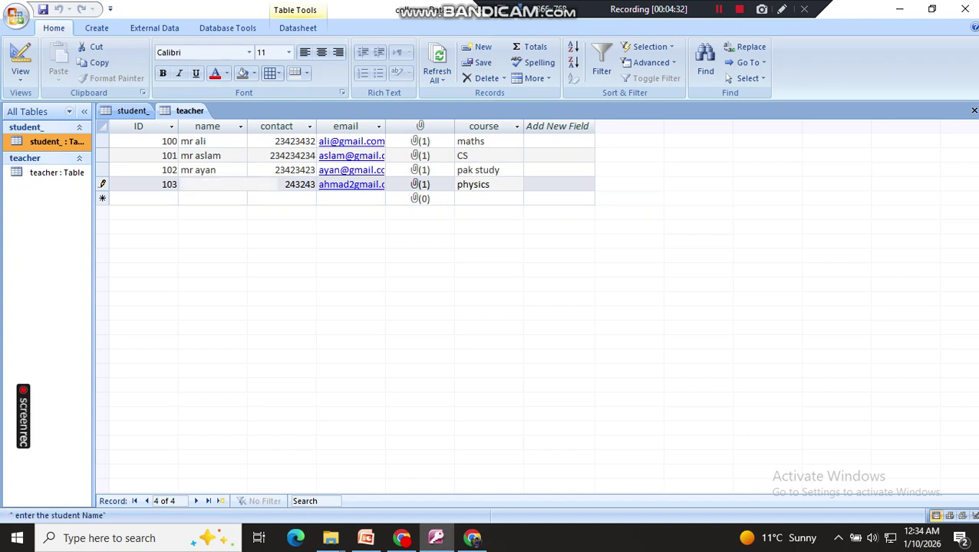
{"action": "double_click", "coordinate": [56, 141]}
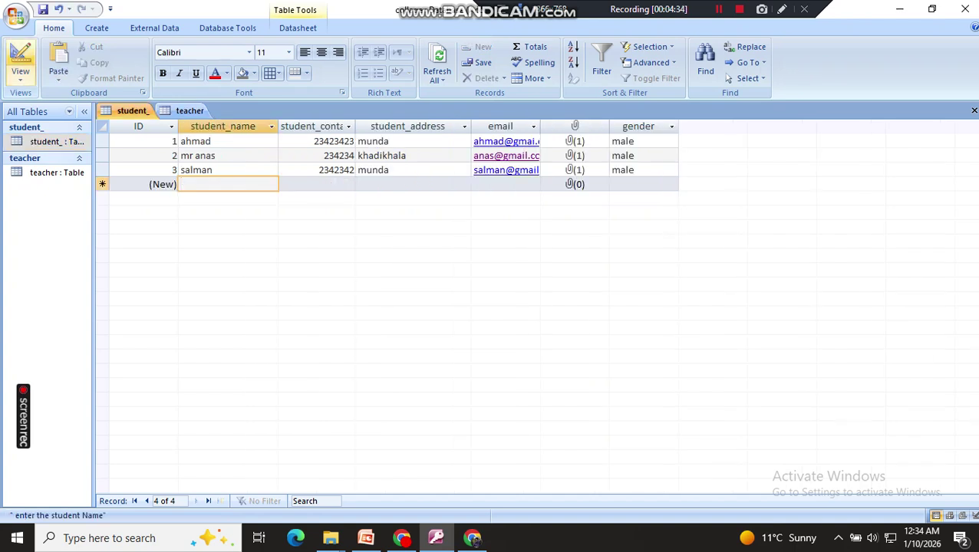
{"action": "left_click", "coordinate": [20, 58]}
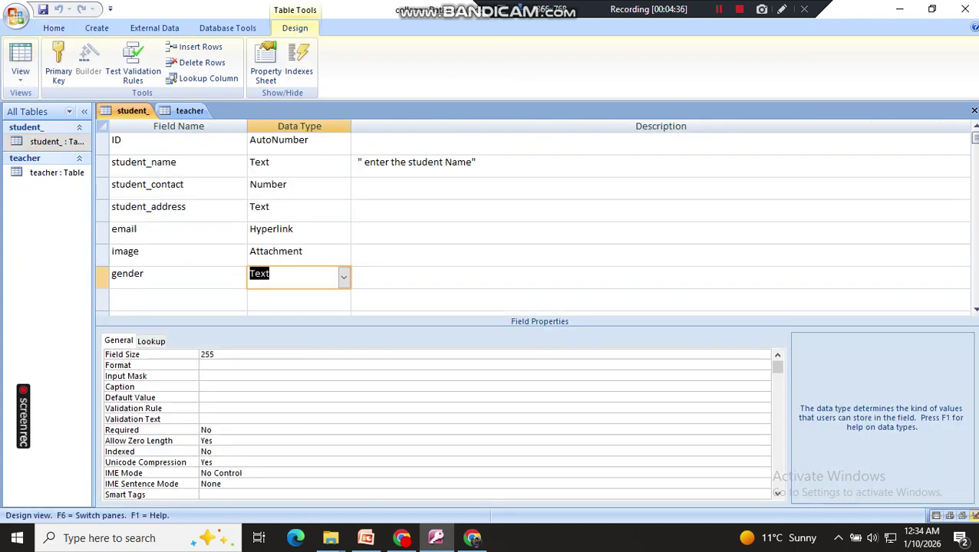
- Add a field called teacher_id below the gender field of the student table
{"action": "left_click", "coordinate": [178, 300]}
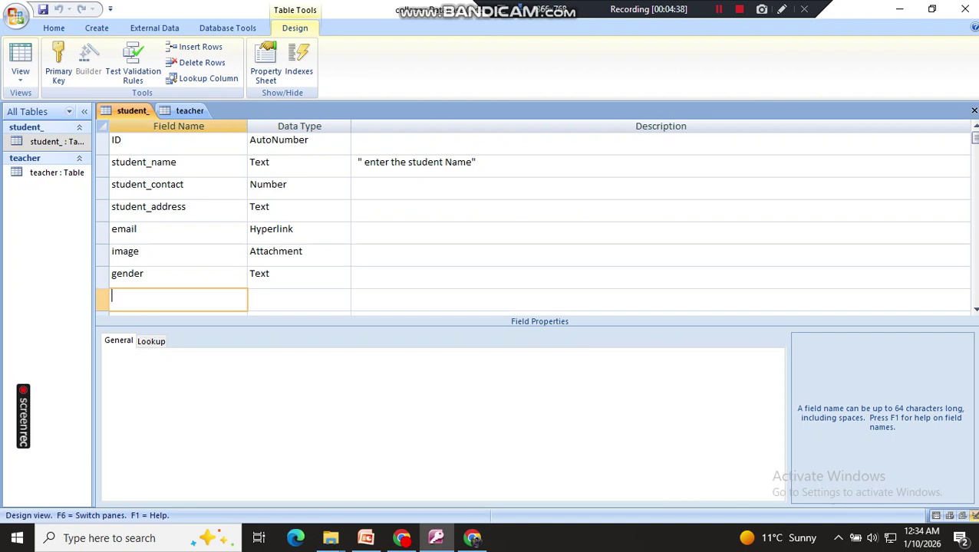
{"action": "type", "text": "each"}
{"action": "key", "text": "BackSpace"}
{"action": "key", "text": "BackSpace"}
{"action": "key", "text": "BackSpace"}
{"action": "key", "text": "BackSpace"}
{"action": "type", "text": "teacher_id"}
- Give the teacher_id field the Number data type and save the student table's design, switching to Datasheet View
{"action": "key", "text": "Tab"}
{"action": "type", "text": "numhber"}
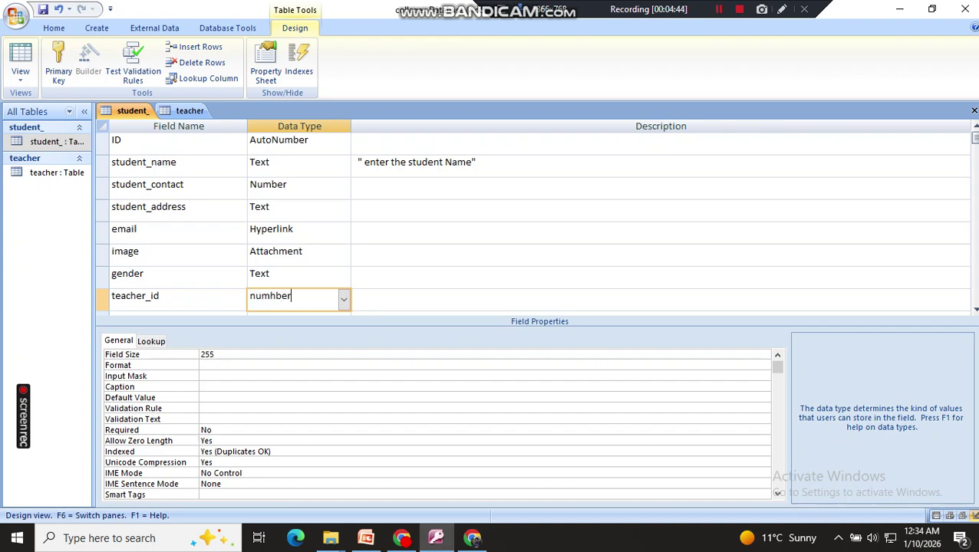
{"action": "key", "text": "BackSpace"}
{"action": "key", "text": "BackSpace"}
{"action": "key", "text": "BackSpace"}
{"action": "key", "text": "BackSpace"}
{"action": "type", "text": "ber"}
{"action": "key", "text": "Tab"}
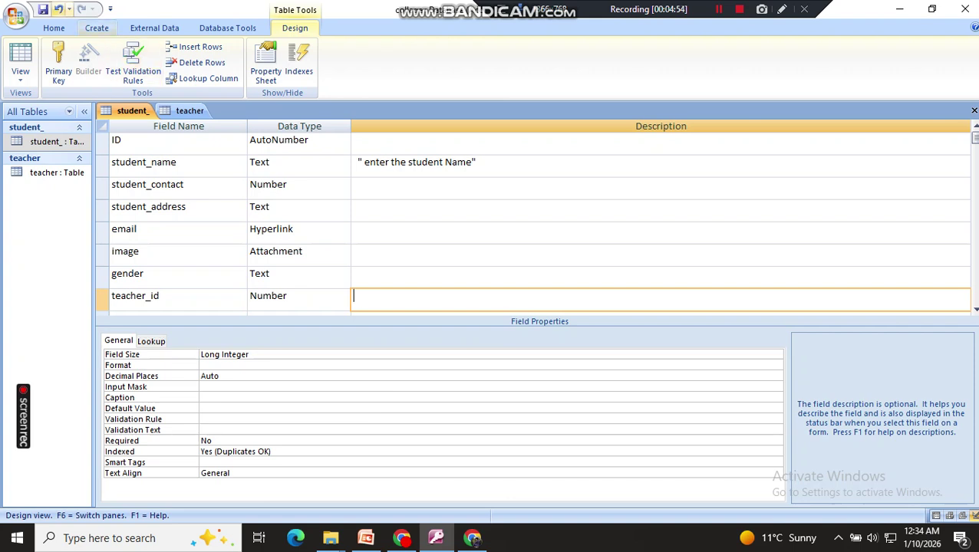
{"action": "left_click", "coordinate": [20, 61]}
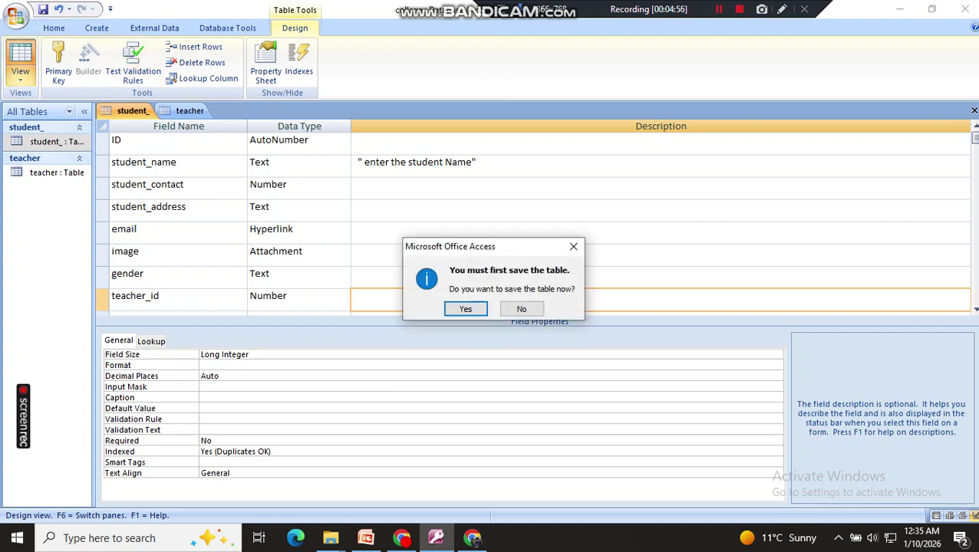
{"action": "key", "text": "Return"}
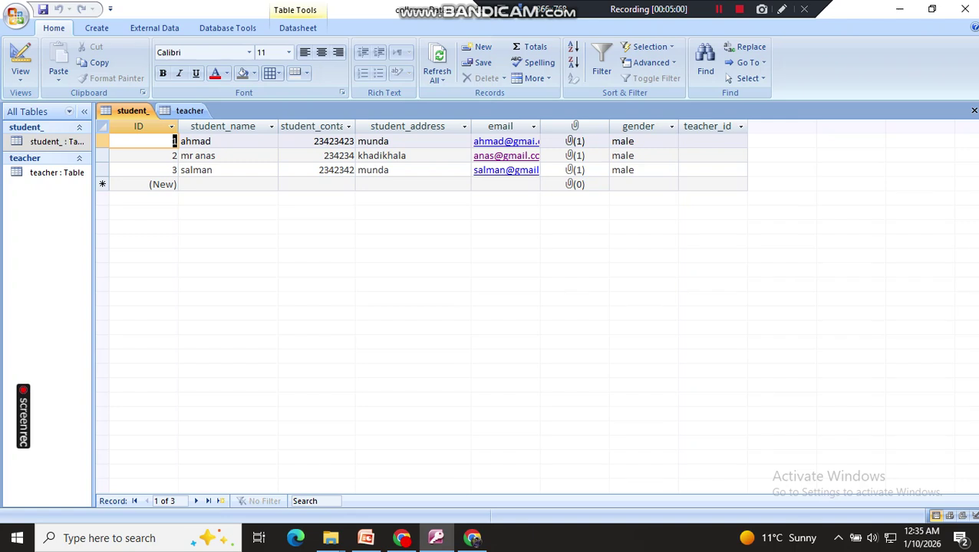
- Enter 100 as the teacher_id of all three student records
{"action": "left_click", "coordinate": [712, 141]}
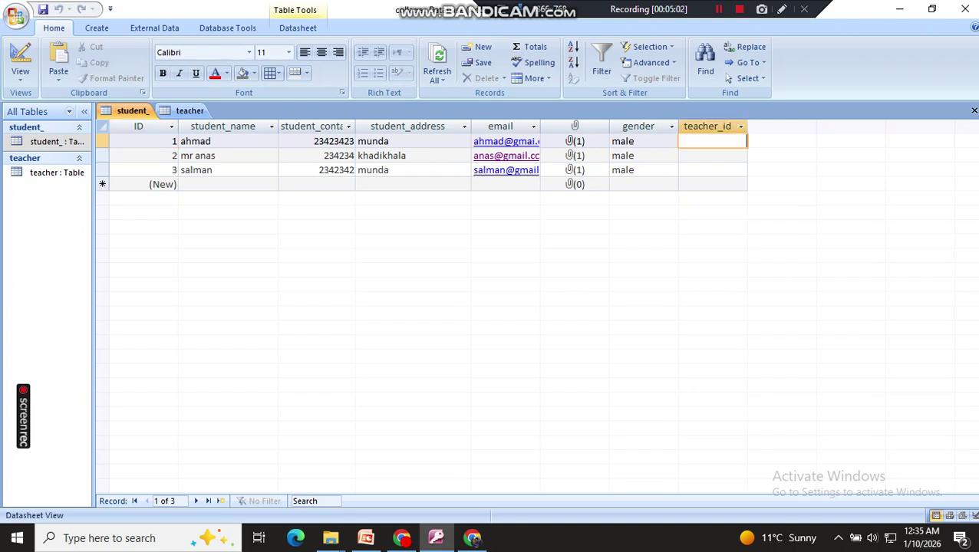
{"action": "type", "text": "100"}
{"action": "left_click", "coordinate": [712, 155]}
{"action": "type", "text": "1"}
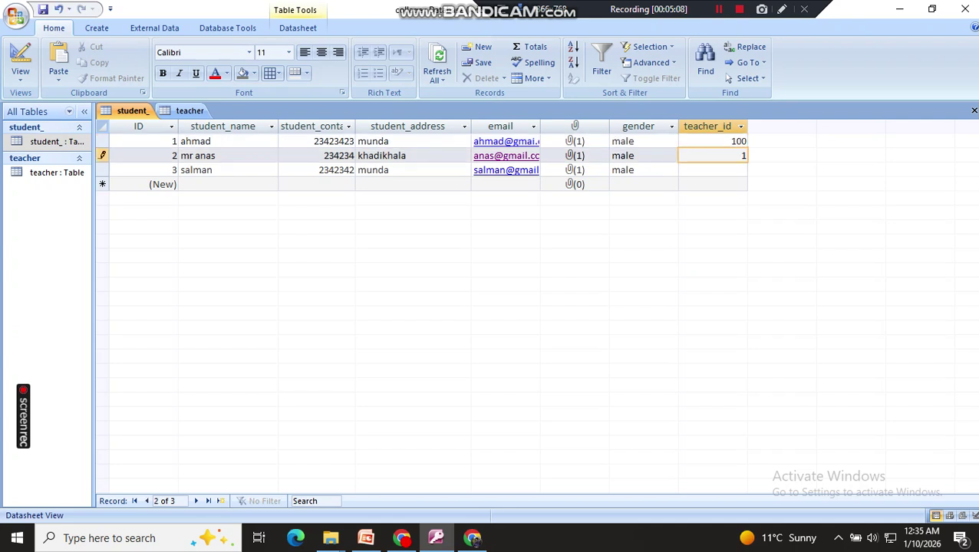
{"action": "type", "text": "00"}
{"action": "left_click", "coordinate": [712, 170]}
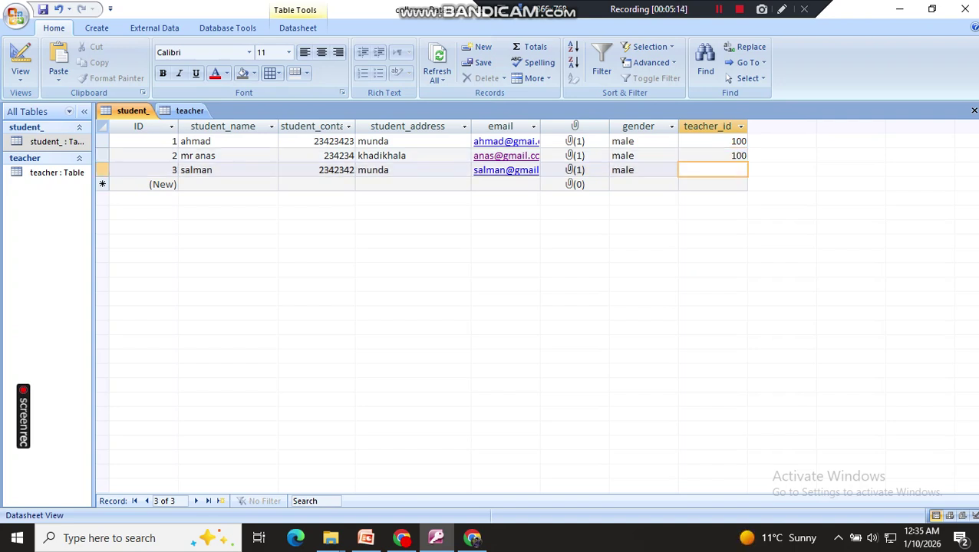
{"action": "type", "text": "100"}
{"action": "key", "text": "Tab"}
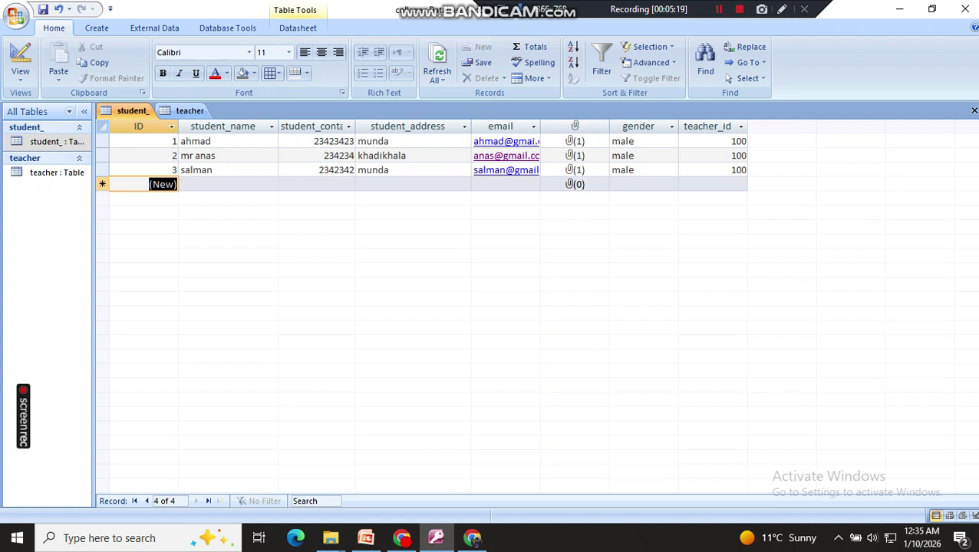
{"action": "left_click", "coordinate": [732, 142]}
{"action": "left_click", "coordinate": [680, 141]}
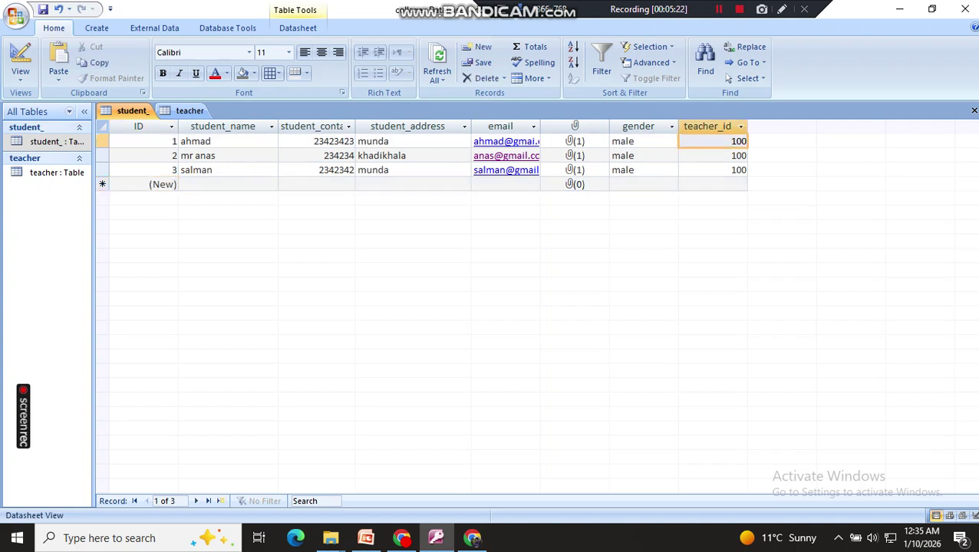
{"action": "left_click", "coordinate": [781, 9]}
{"action": "left_click_drag", "start_coordinate": [724, 122], "coordinate": [810, 100]}
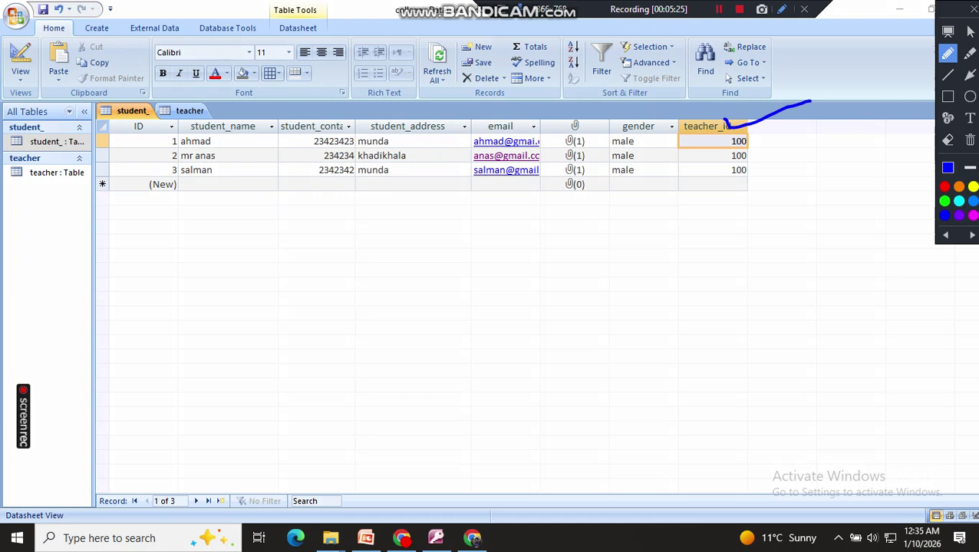
{"action": "left_click_drag", "start_coordinate": [750, 112], "coordinate": [935, 21]}
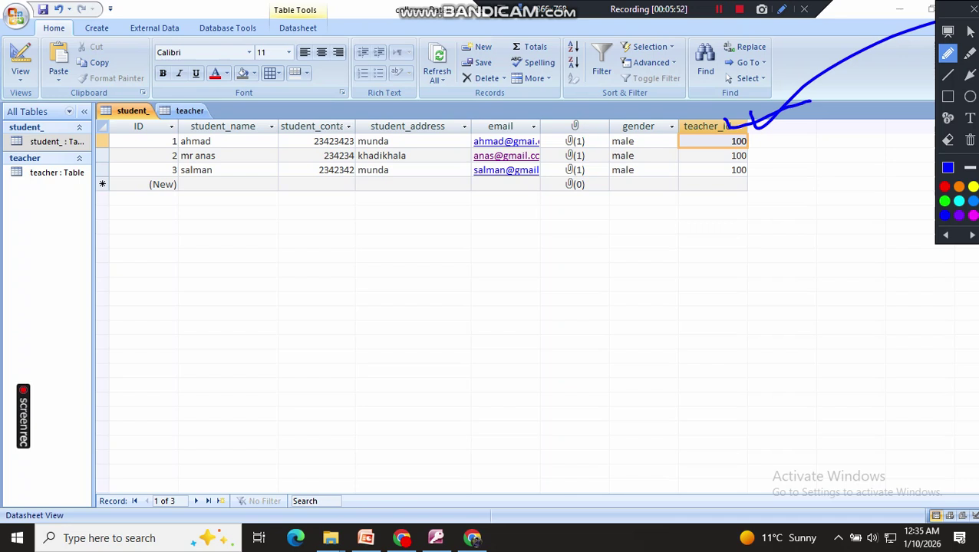
{"action": "left_click_drag", "start_coordinate": [665, 194], "coordinate": [934, 164]}
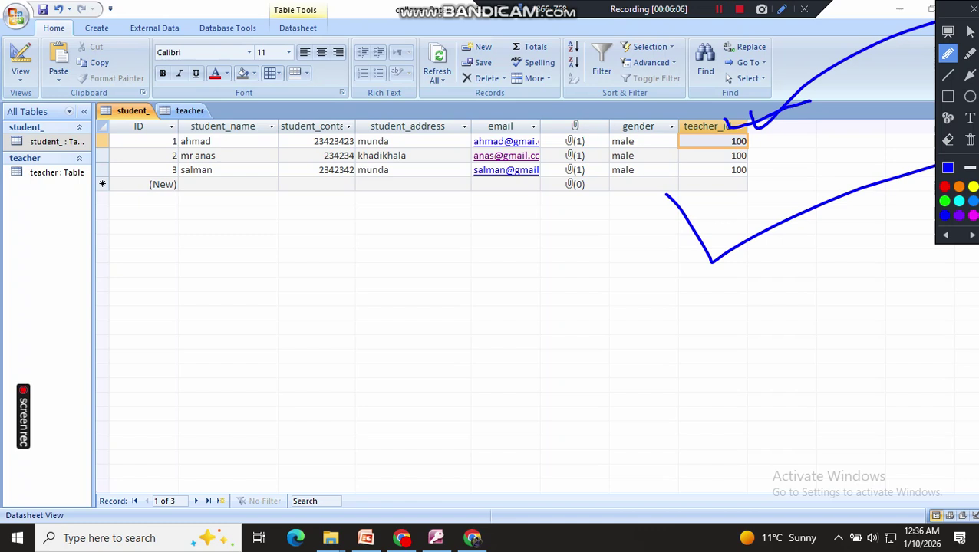
{"action": "left_click_drag", "start_coordinate": [129, 101], "coordinate": [197, 73]}
{"action": "left_click", "coordinate": [969, 9]}
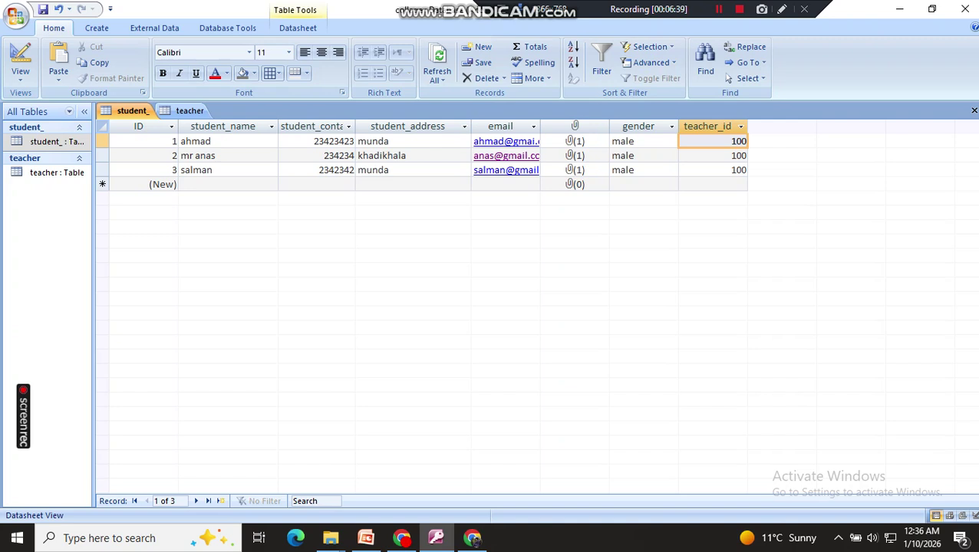
{"action": "left_click", "coordinate": [782, 9]}
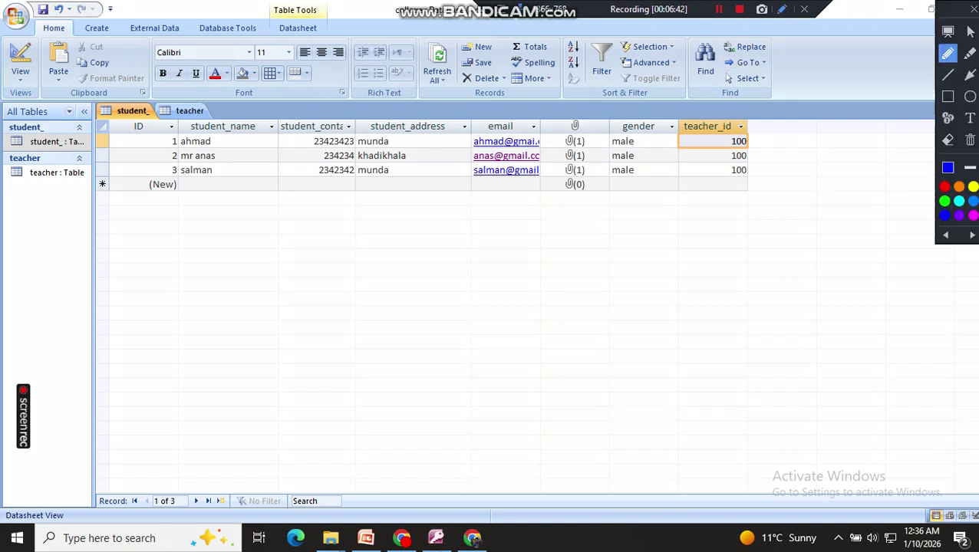
{"action": "left_click_drag", "start_coordinate": [719, 210], "coordinate": [854, 198]}
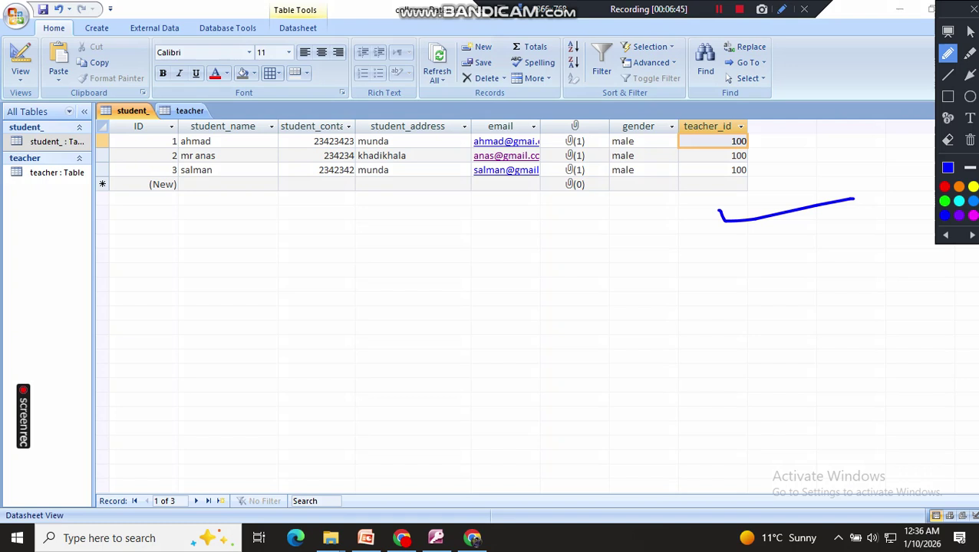